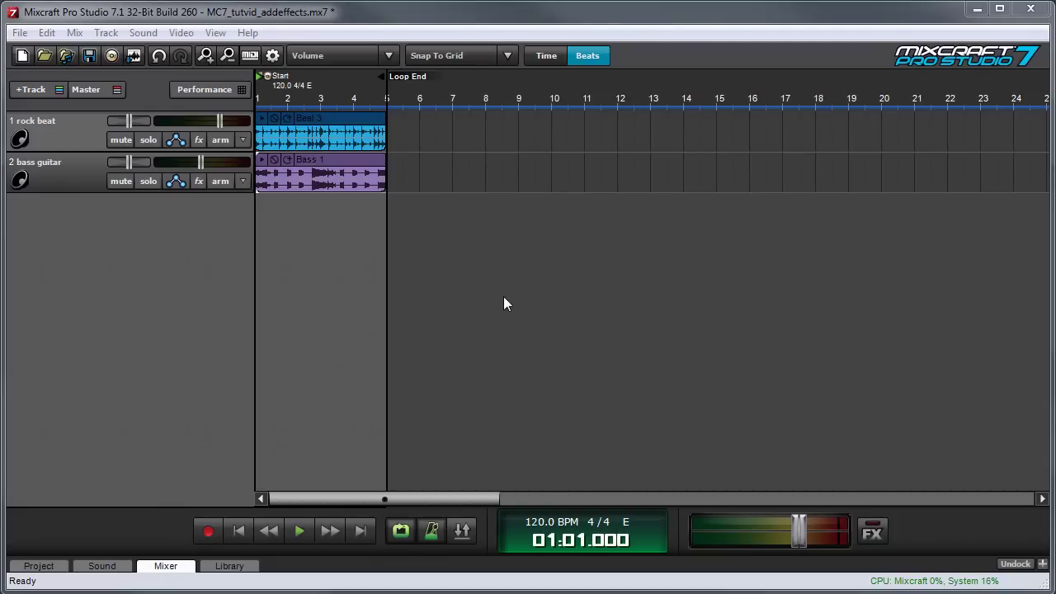
Add Acoustica EQ as the bass guitar track's first insert effect.
click(198, 181)
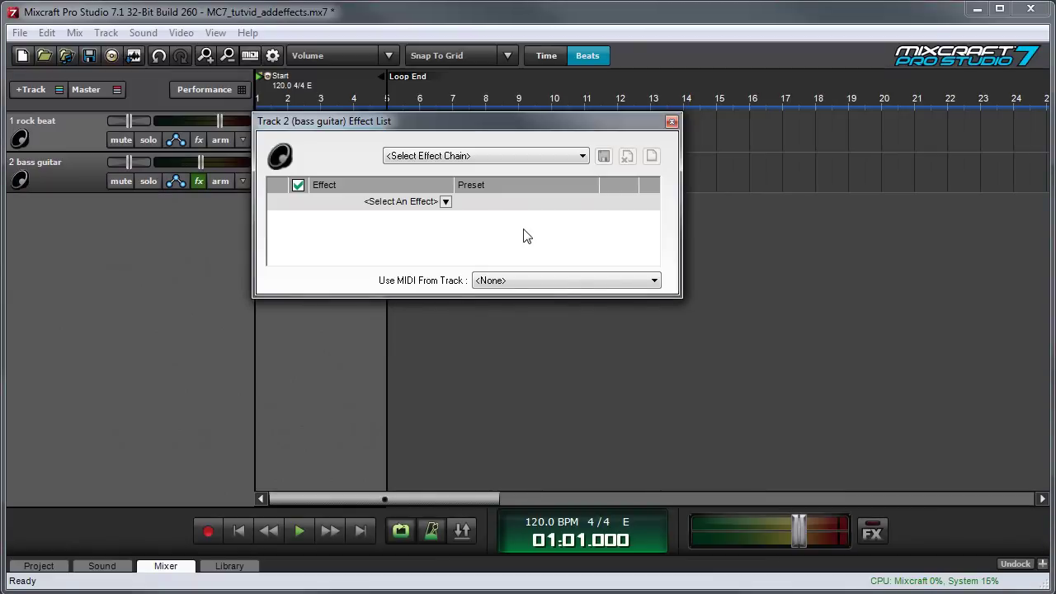
click(446, 202)
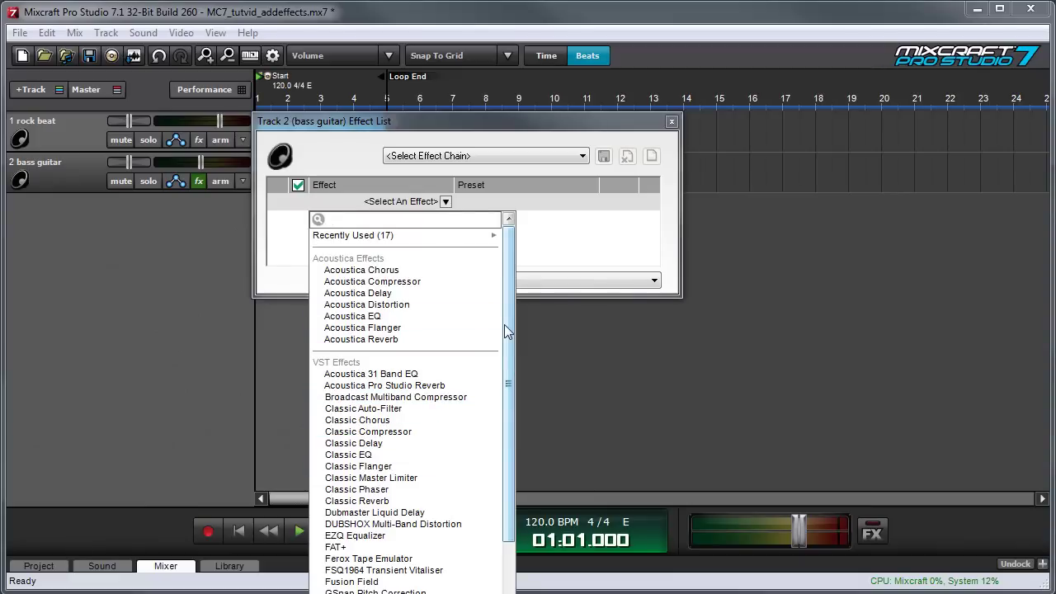
click(411, 317)
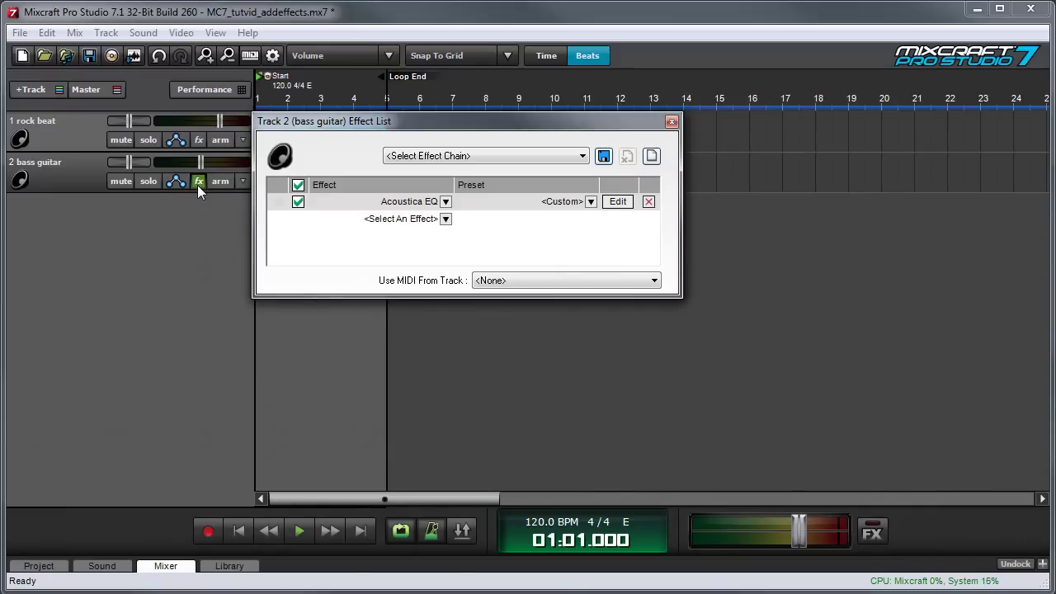
Close the effect list and reopen the bass guitar's effects from its Mixer strip.
key(Escape)
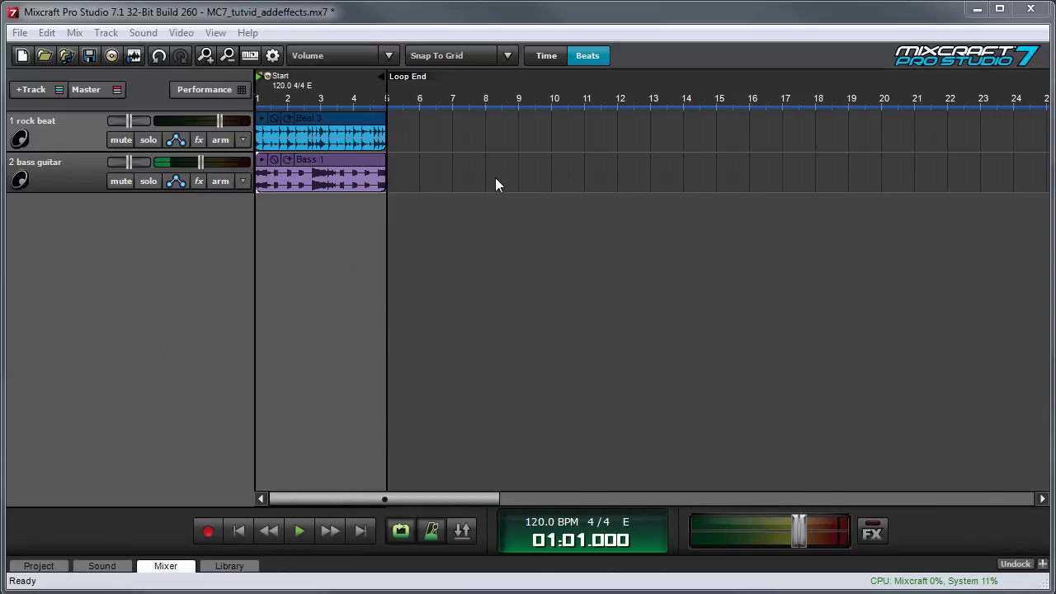
click(165, 566)
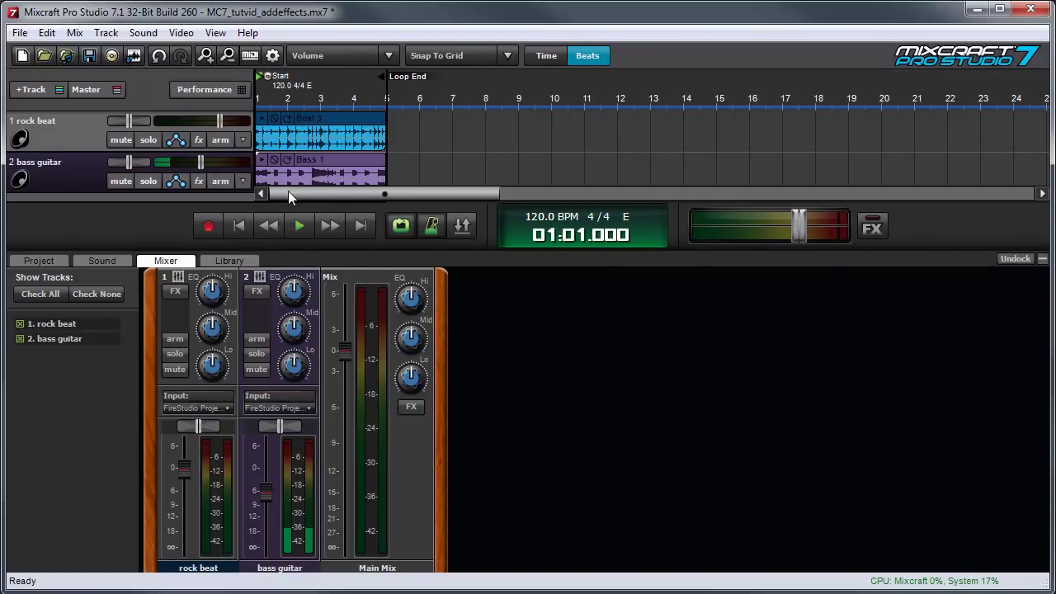
click(257, 291)
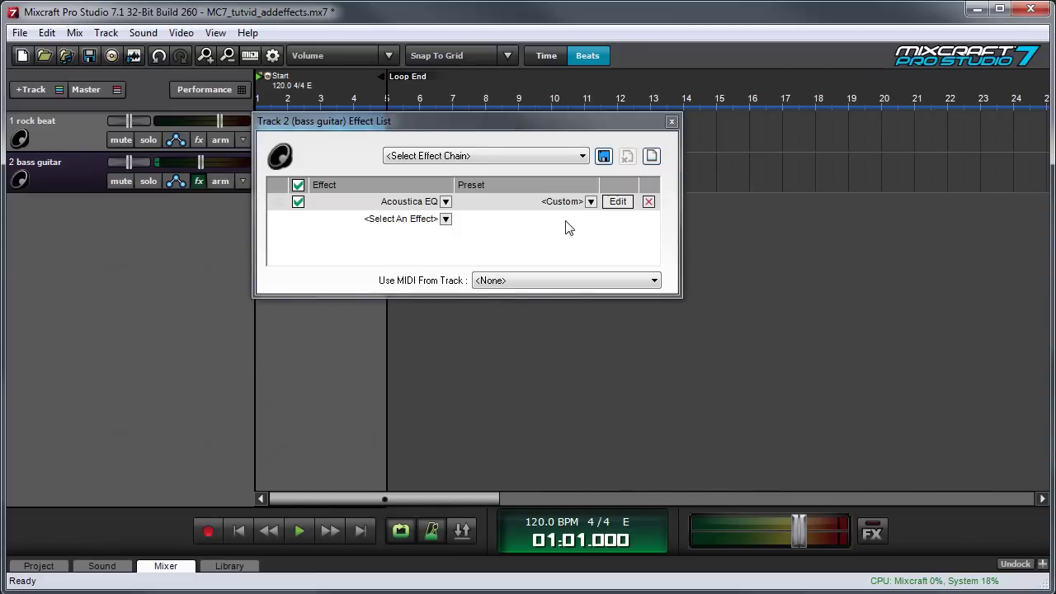
click(618, 202)
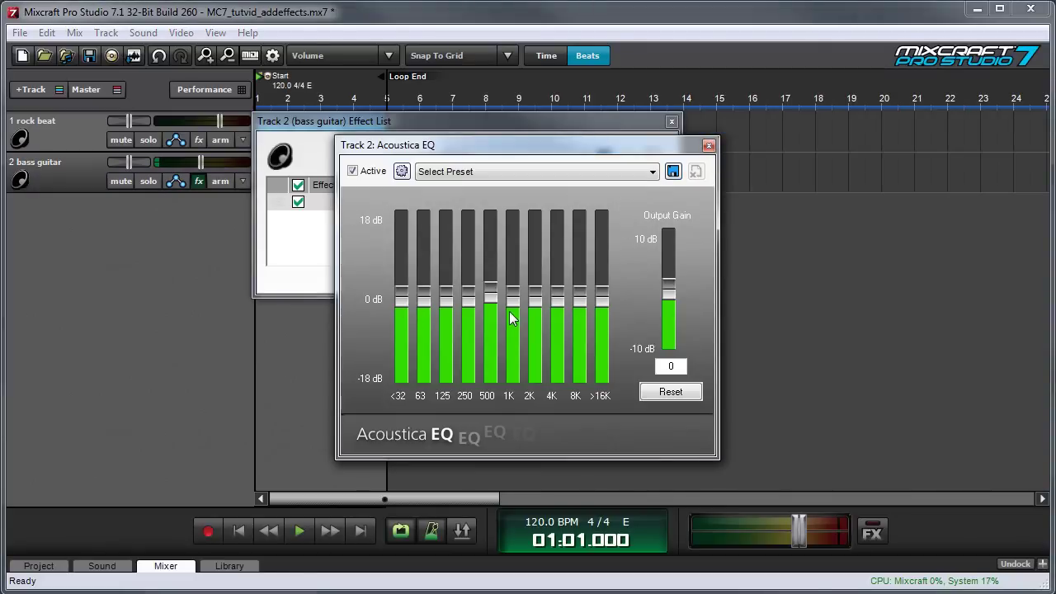
click(302, 532)
drag(490, 301, 490, 251)
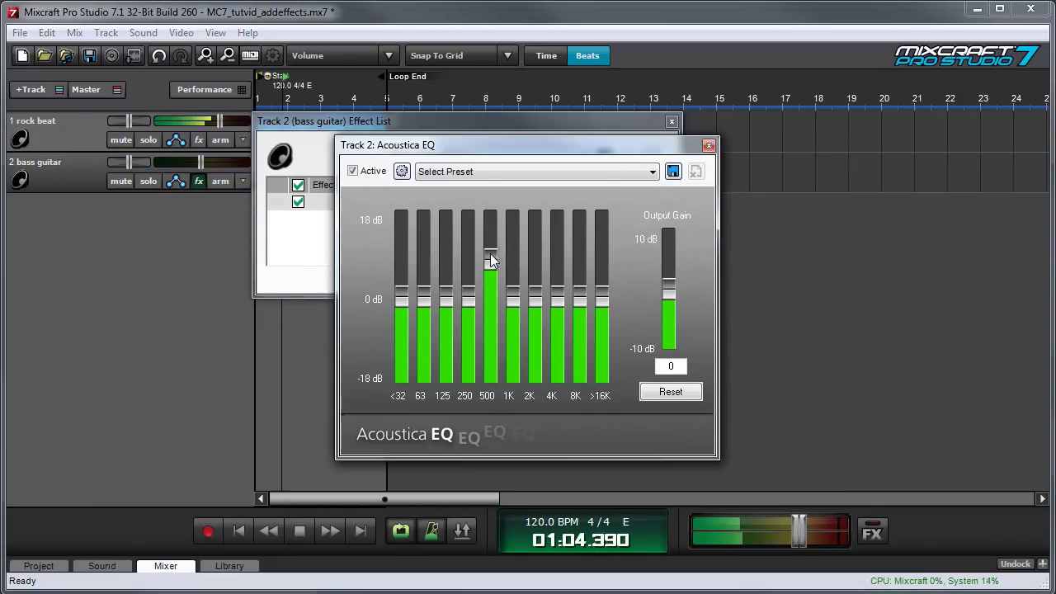
drag(512, 299, 511, 259)
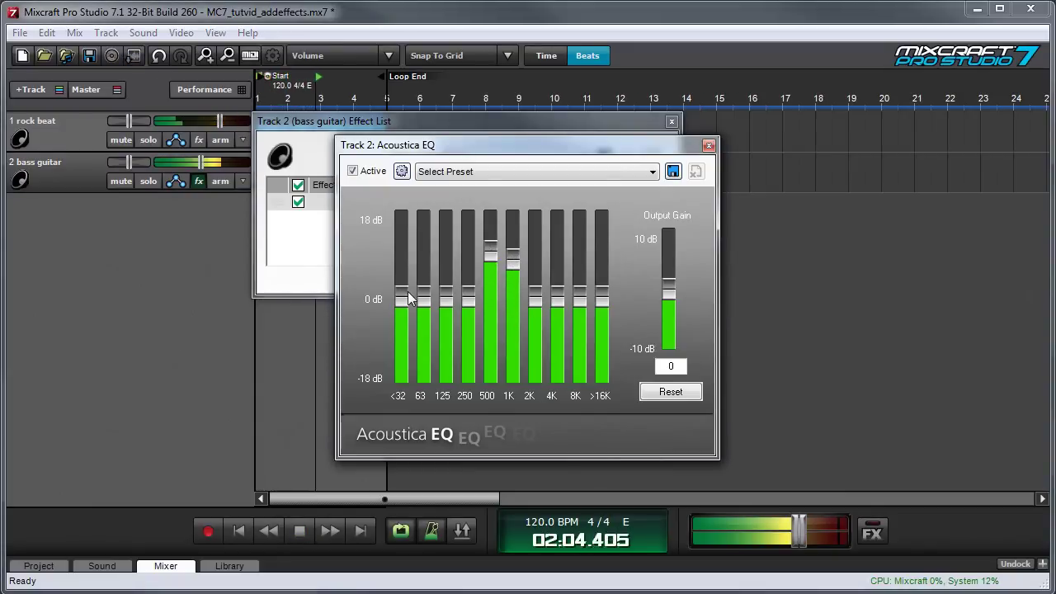
drag(401, 293, 401, 346)
drag(602, 306, 602, 219)
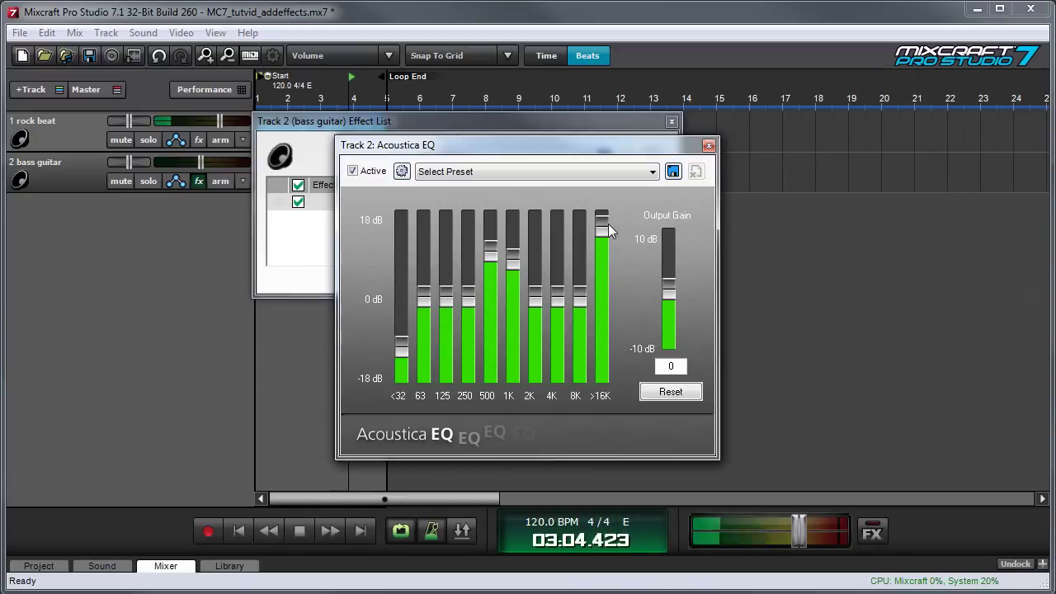
drag(535, 294, 543, 240)
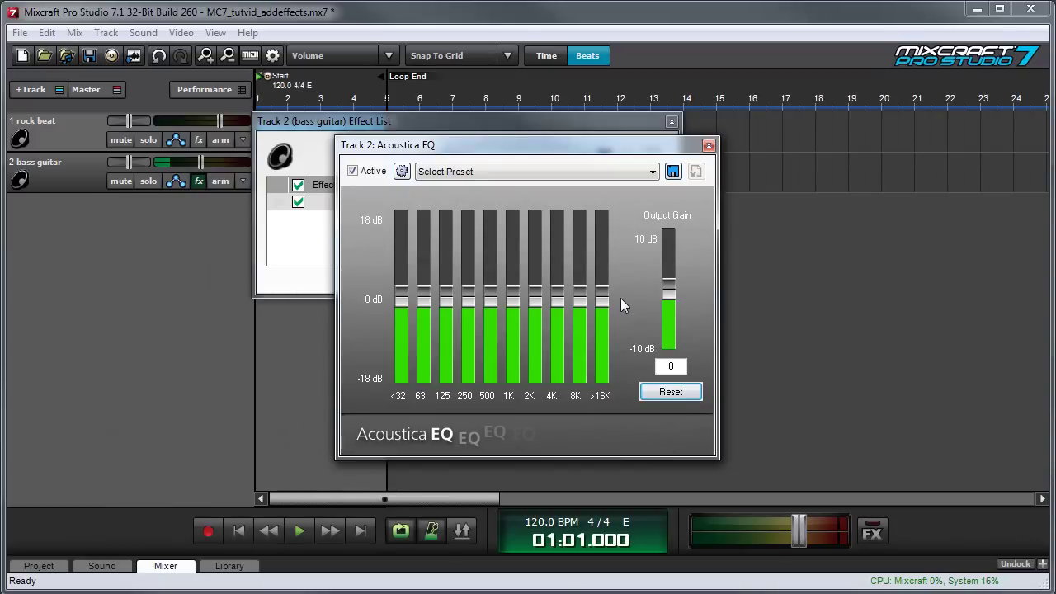
Apply the Raver Neighbor preset to the bass guitar's Acoustica EQ and inspect its bands.
click(710, 146)
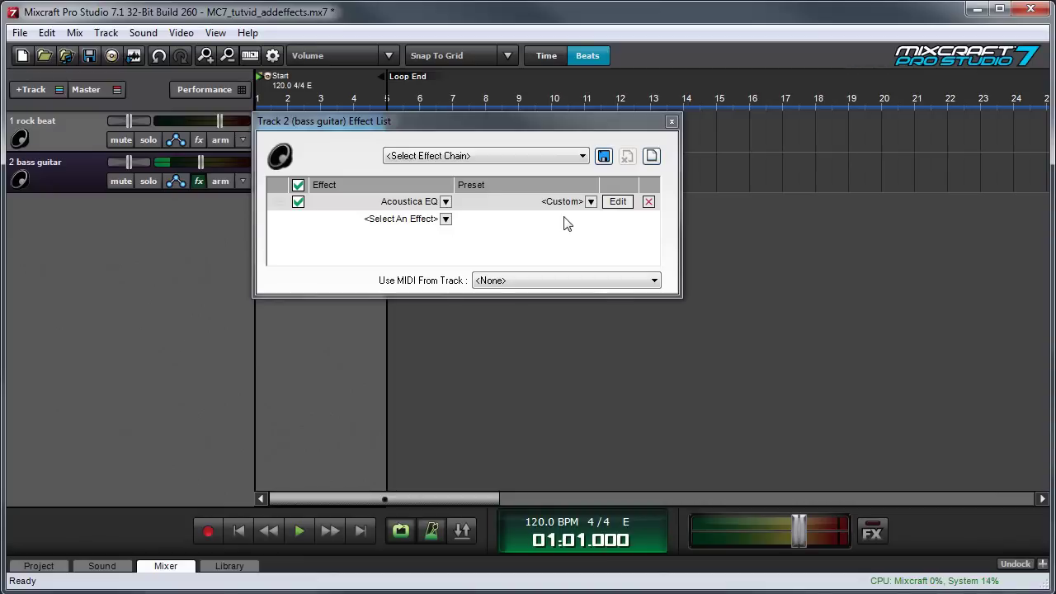
click(672, 122)
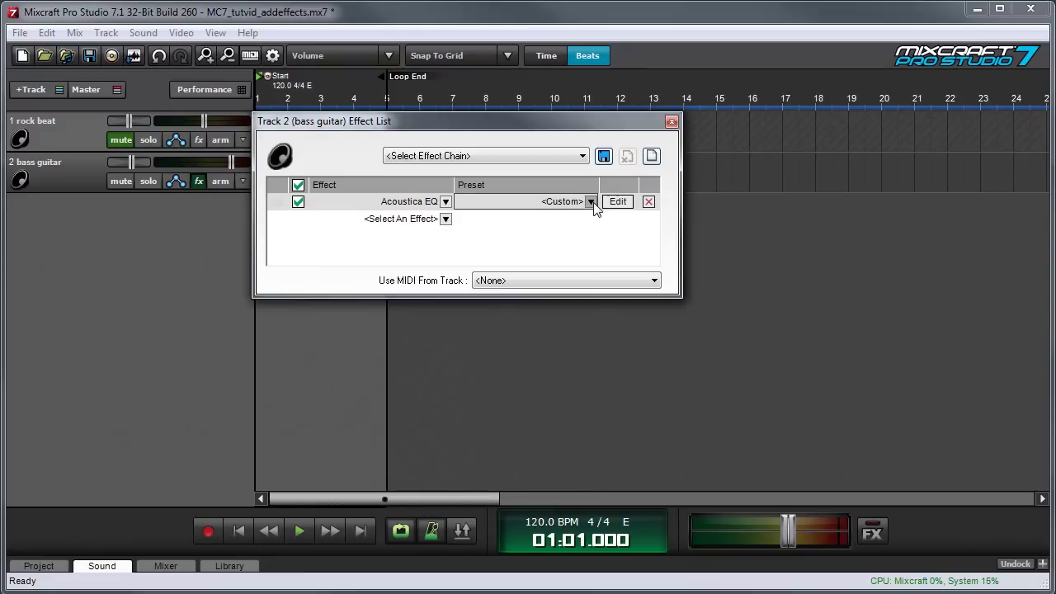
click(591, 202)
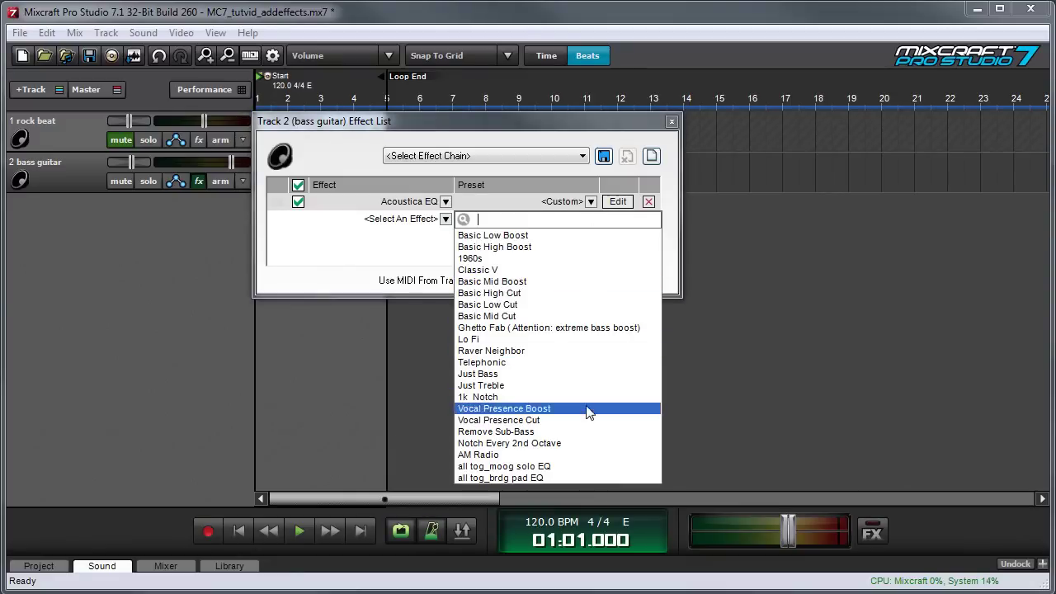
click(586, 353)
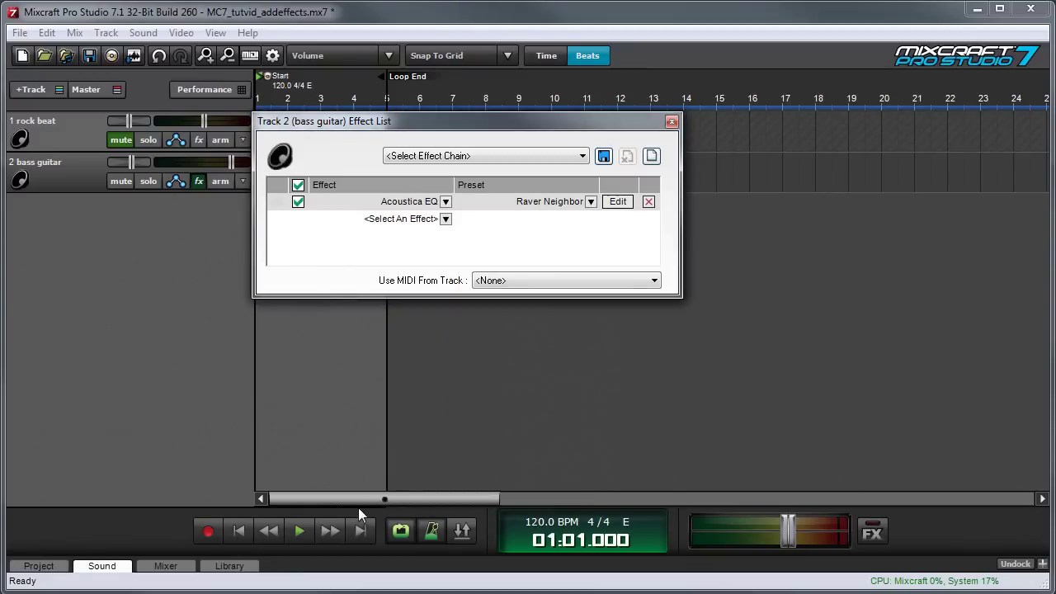
click(618, 202)
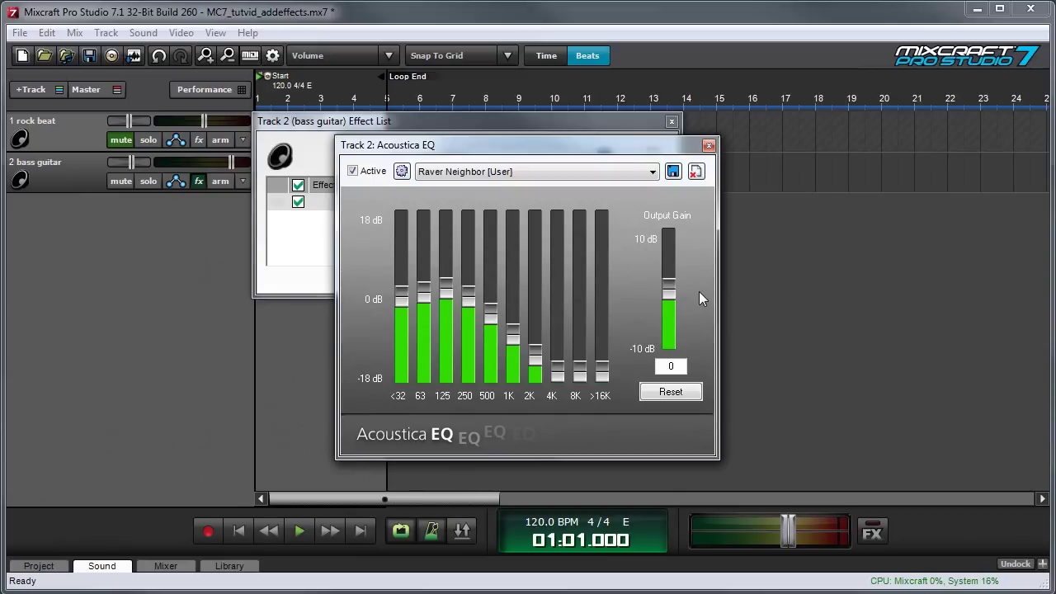
click(555, 172)
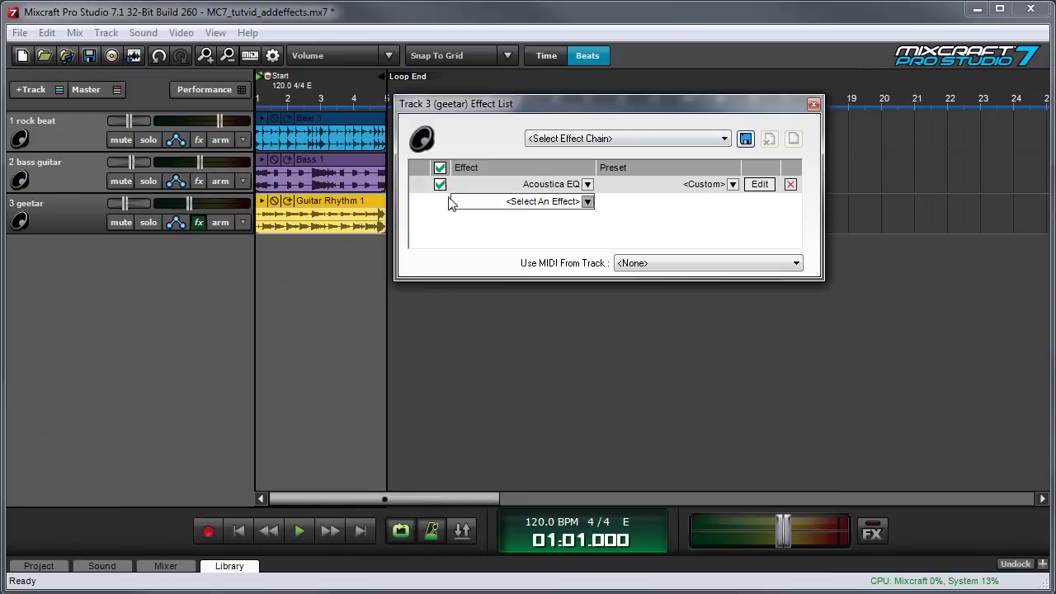
Remove the bass guitar's Acoustica EQ and add a fresh Acoustica EQ in its place.
click(440, 185)
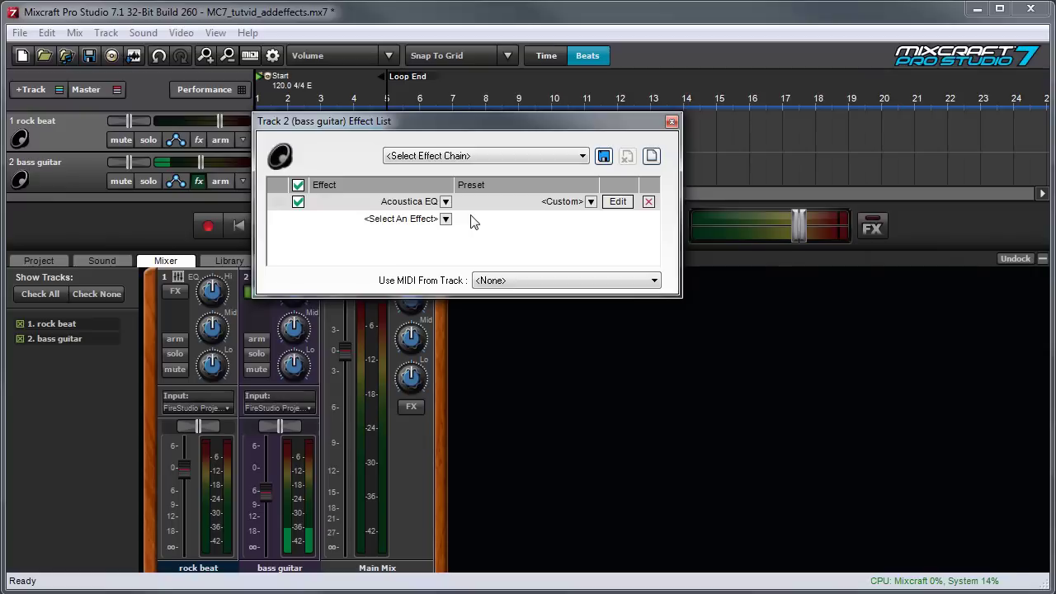
click(649, 202)
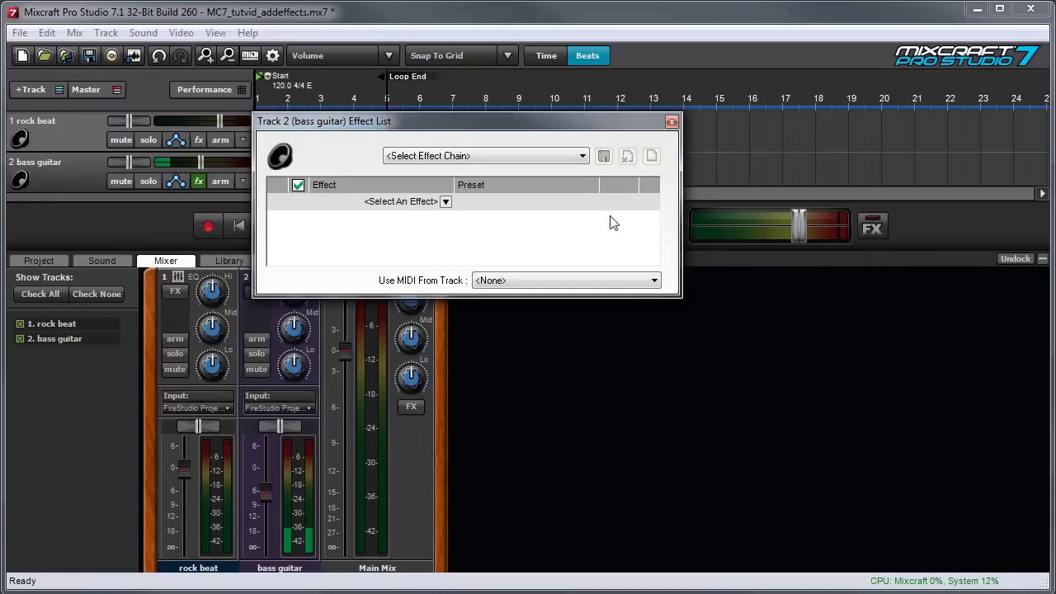
click(446, 202)
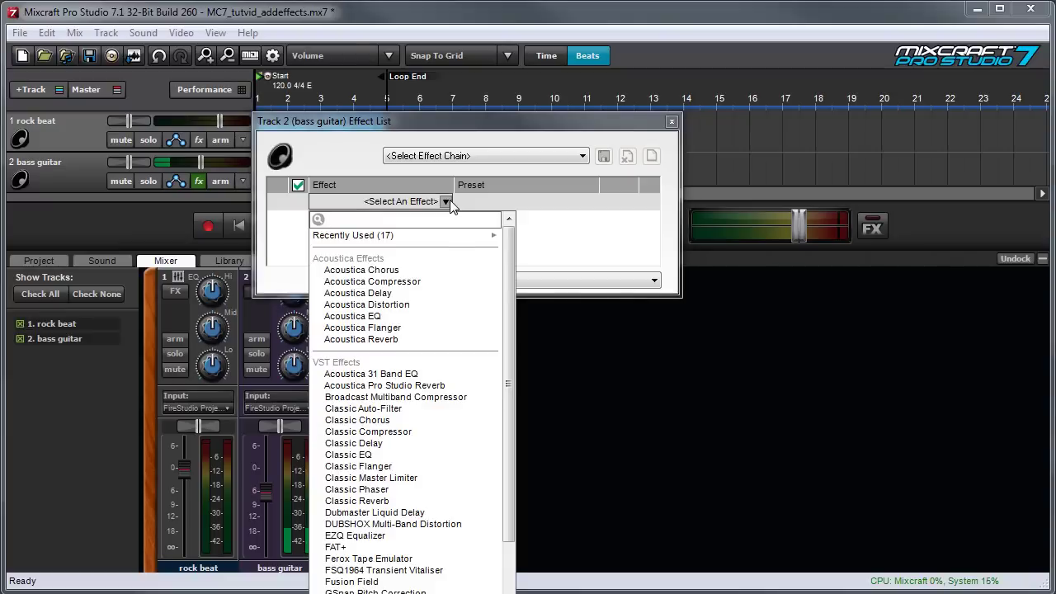
click(446, 317)
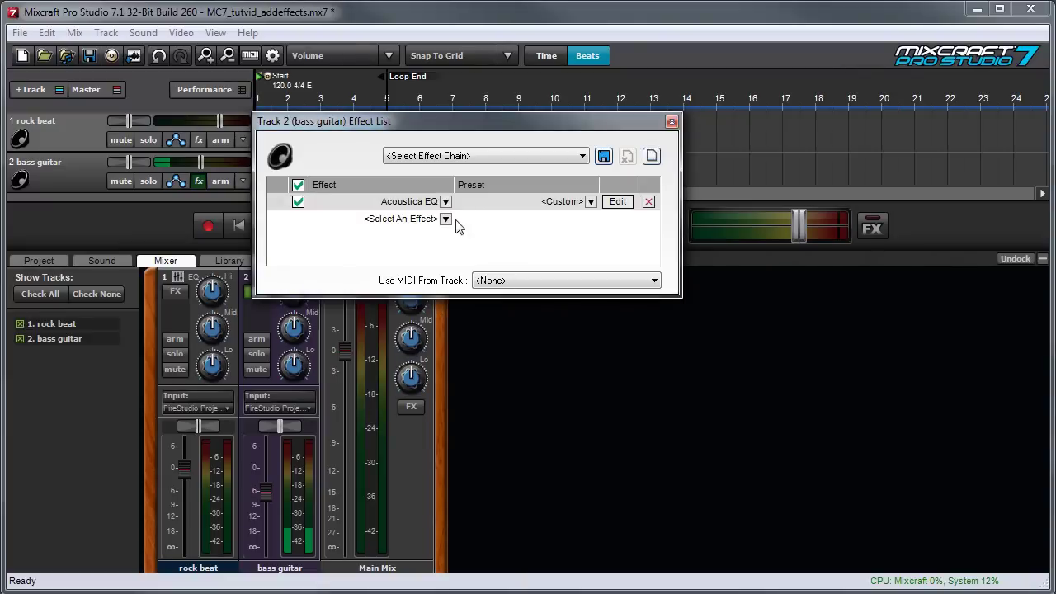
click(446, 203)
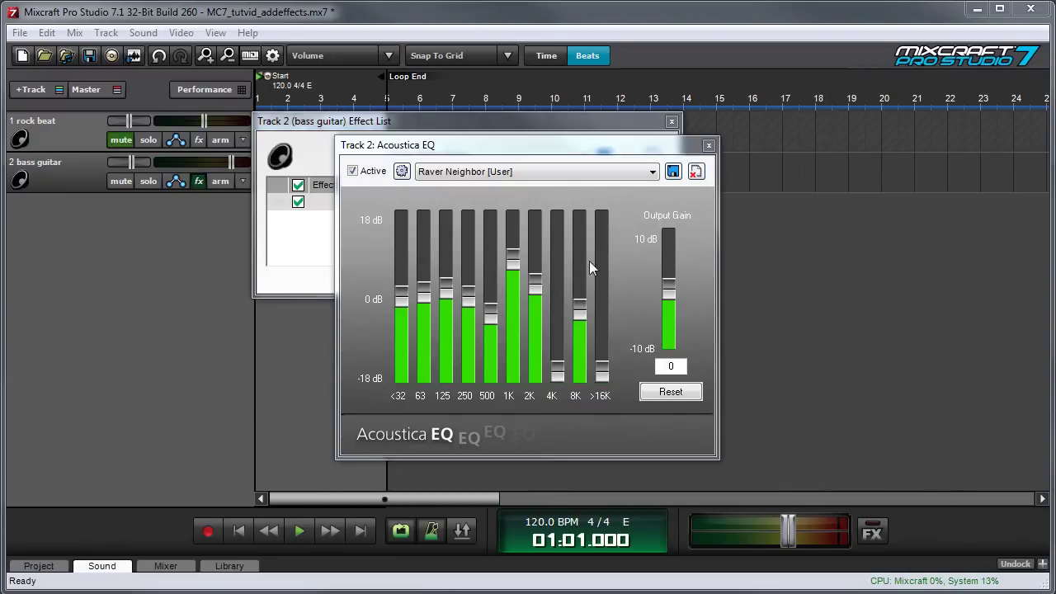
Boost the EQ's 500 Hz band to about +8 dB and save it as preset 'Raver Mitch'.
drag(491, 312, 498, 272)
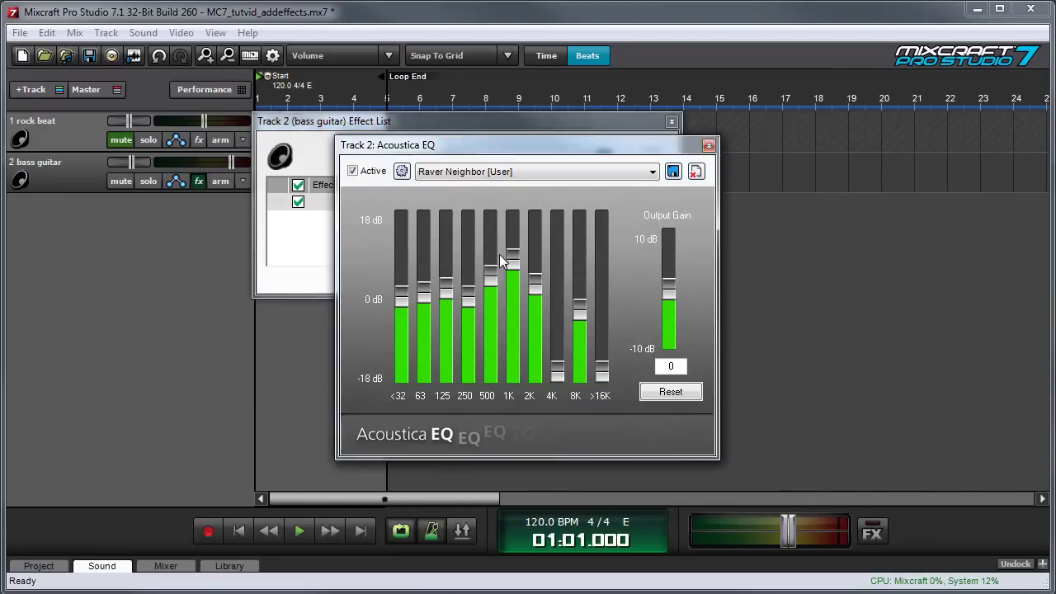
click(674, 173)
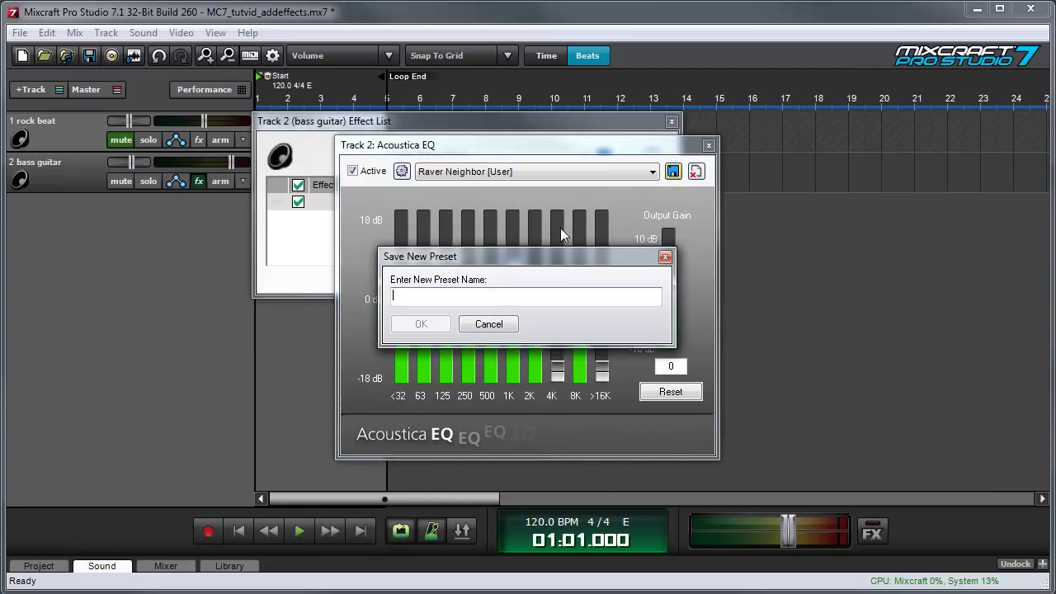
text(Raver Mitch)
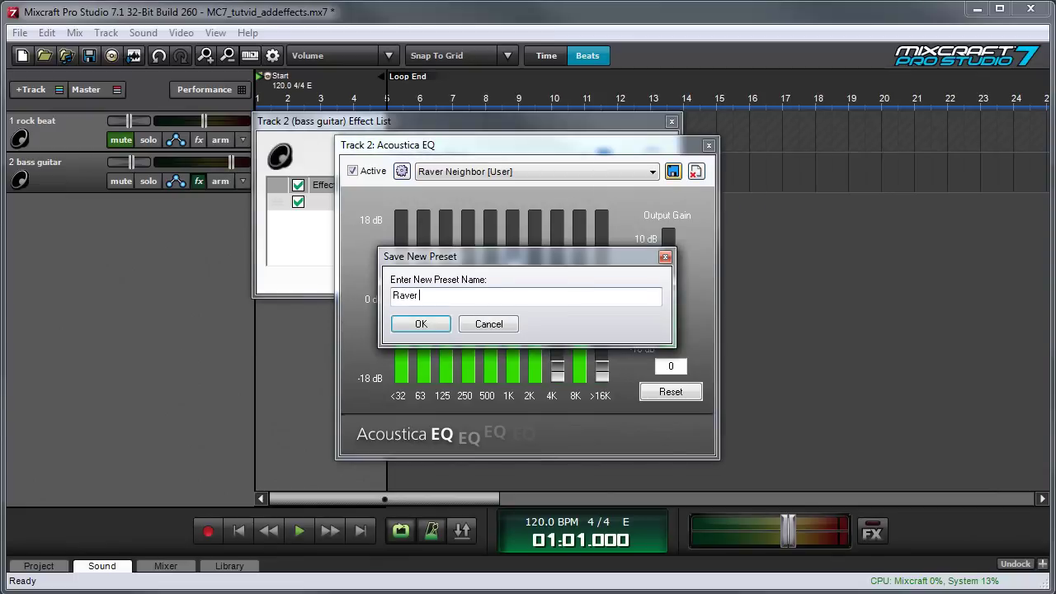
click(435, 322)
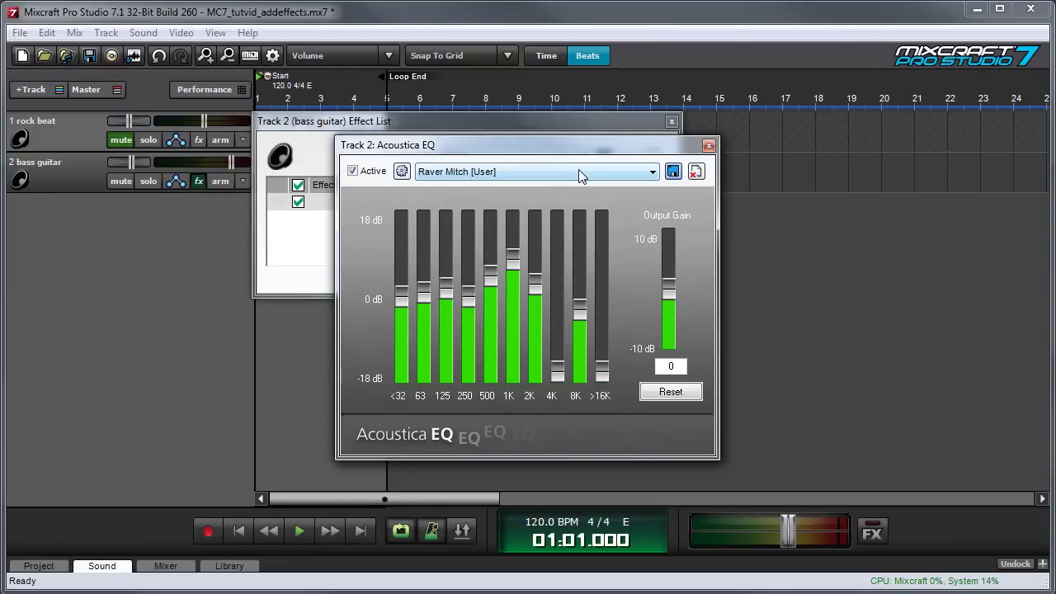
Check the preset list for Raver Mitch, then start deleting it and cancel.
click(578, 171)
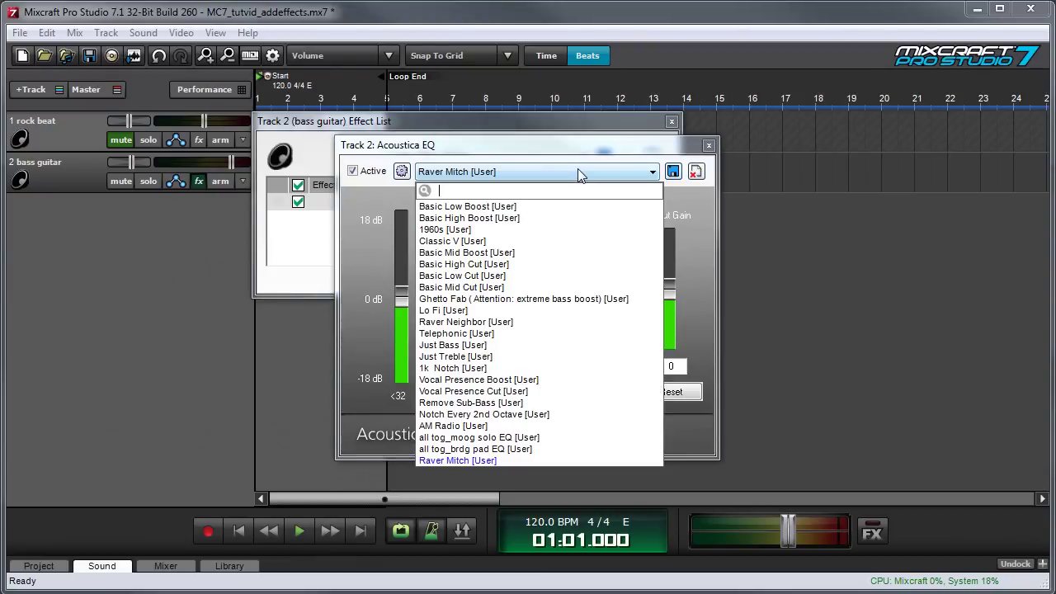
click(713, 236)
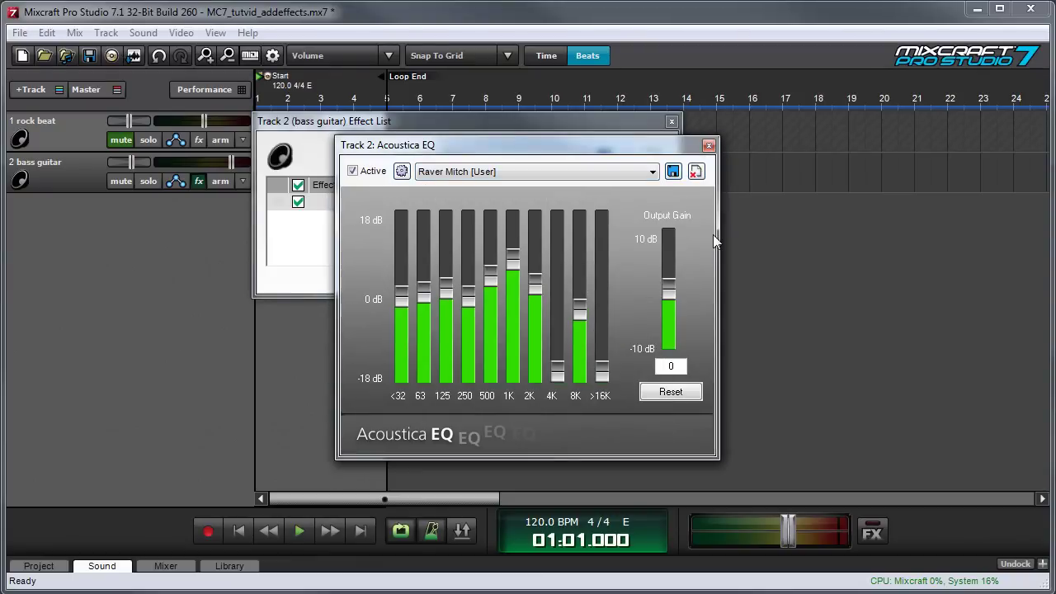
click(696, 172)
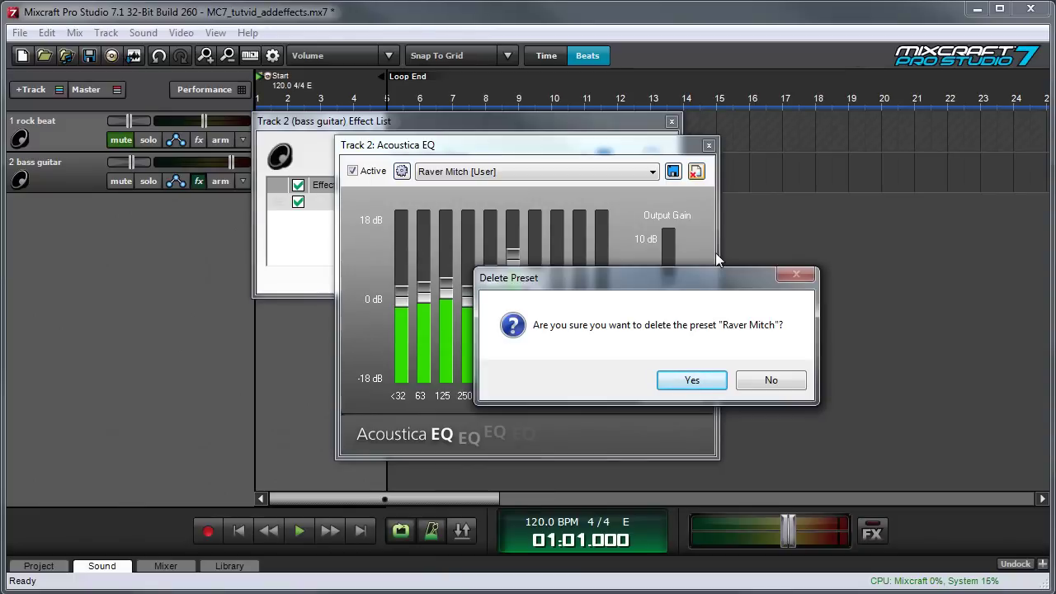
click(793, 383)
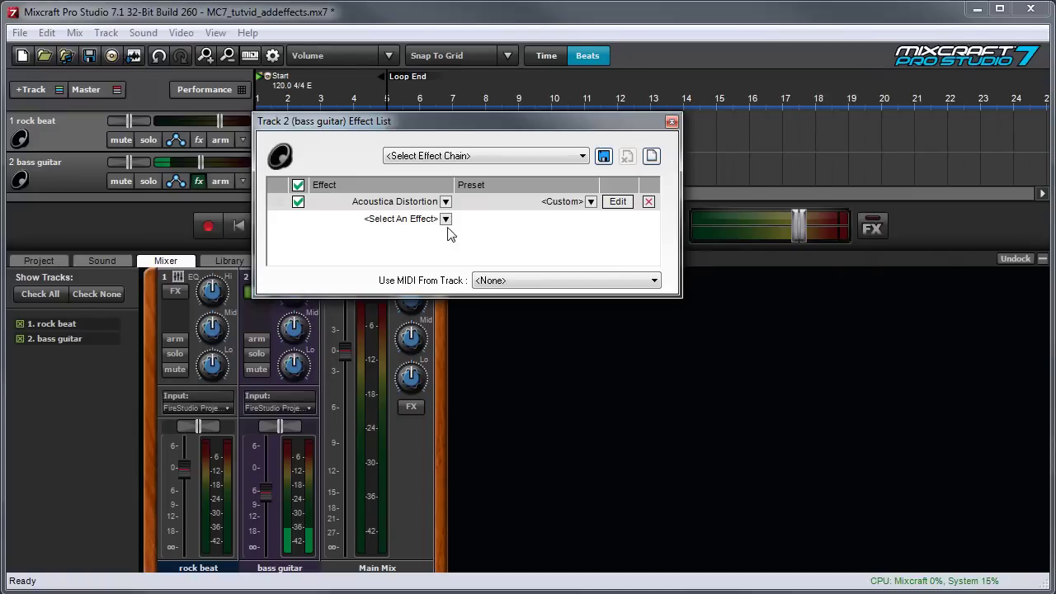
Add Acoustica Chorus to the bass guitar ahead of Distortion, and bypass all geetar effects.
click(446, 219)
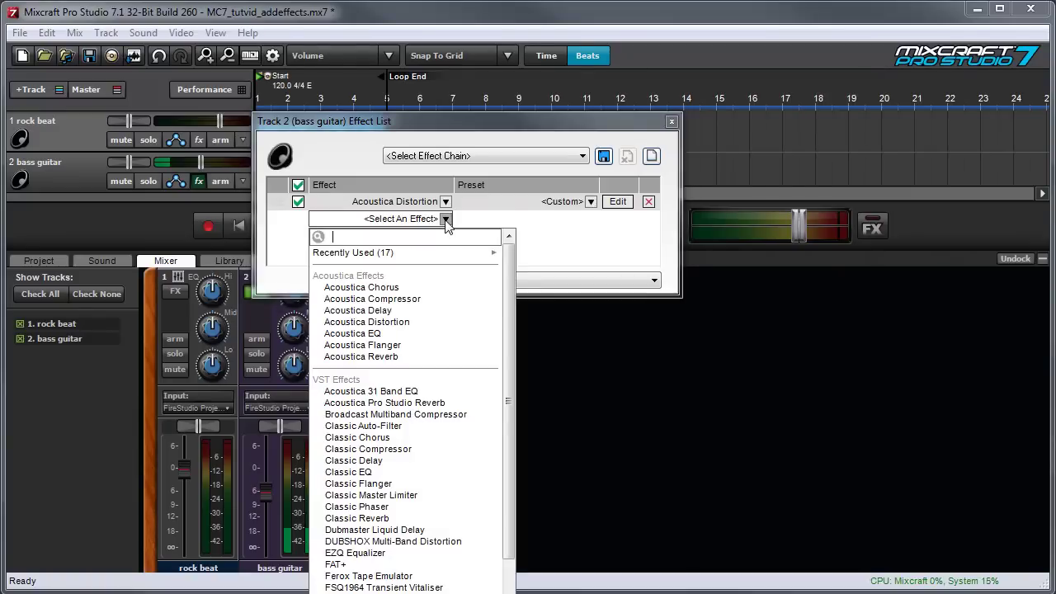
click(450, 288)
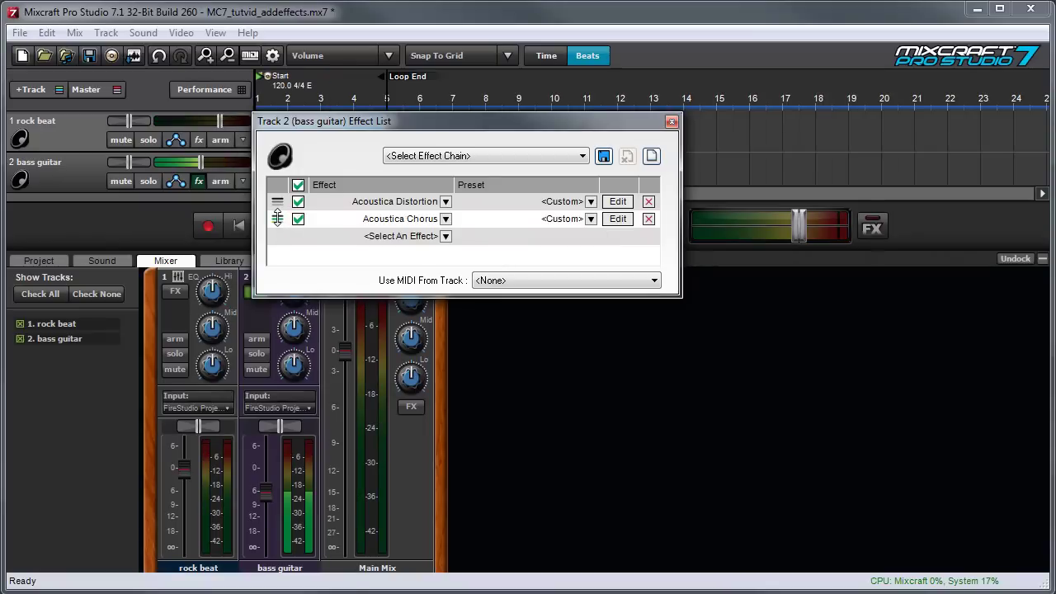
drag(277, 219, 277, 199)
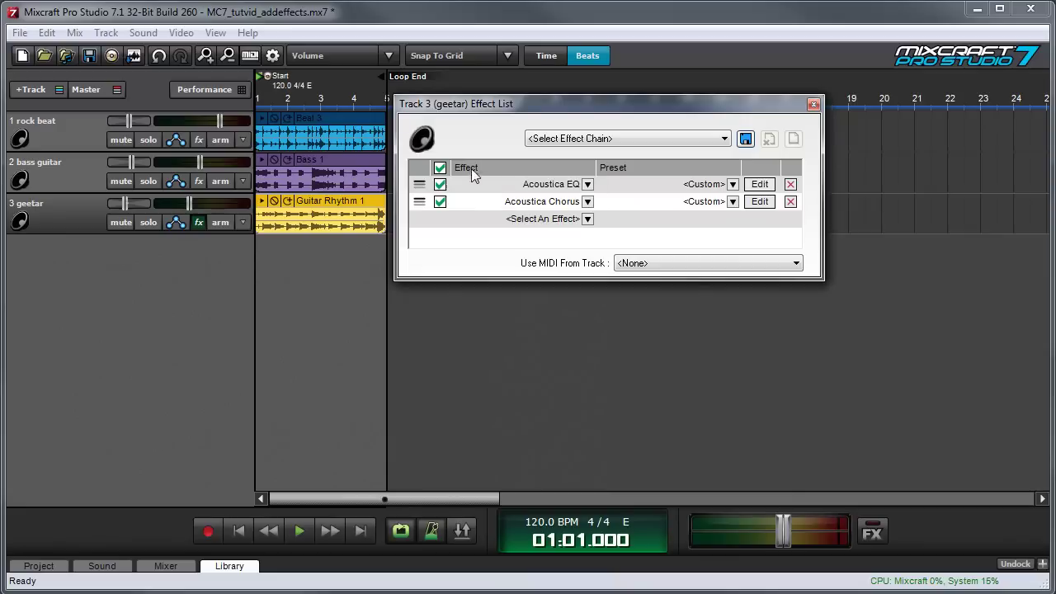
click(440, 167)
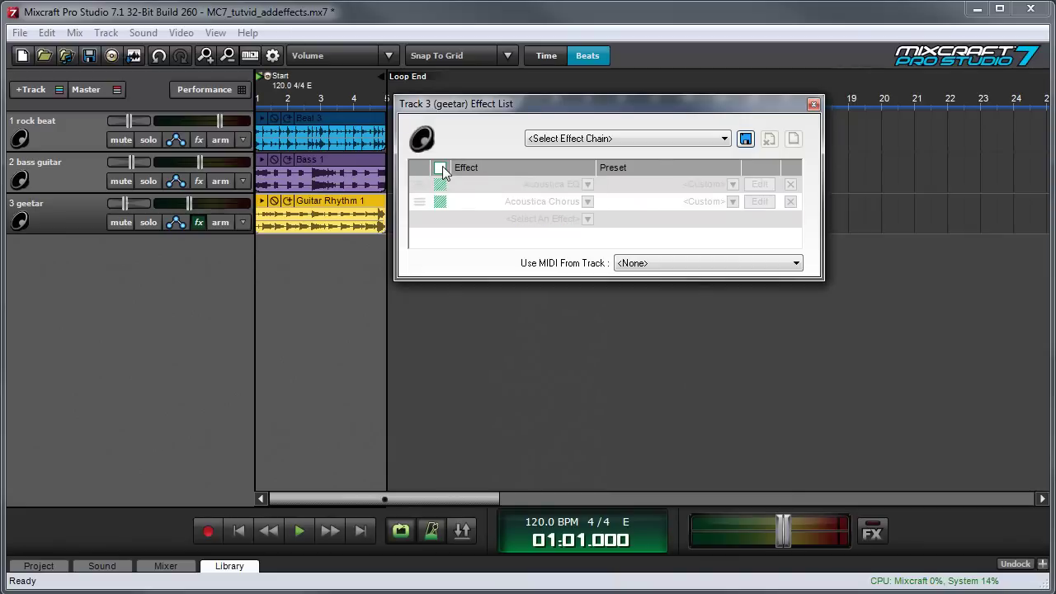